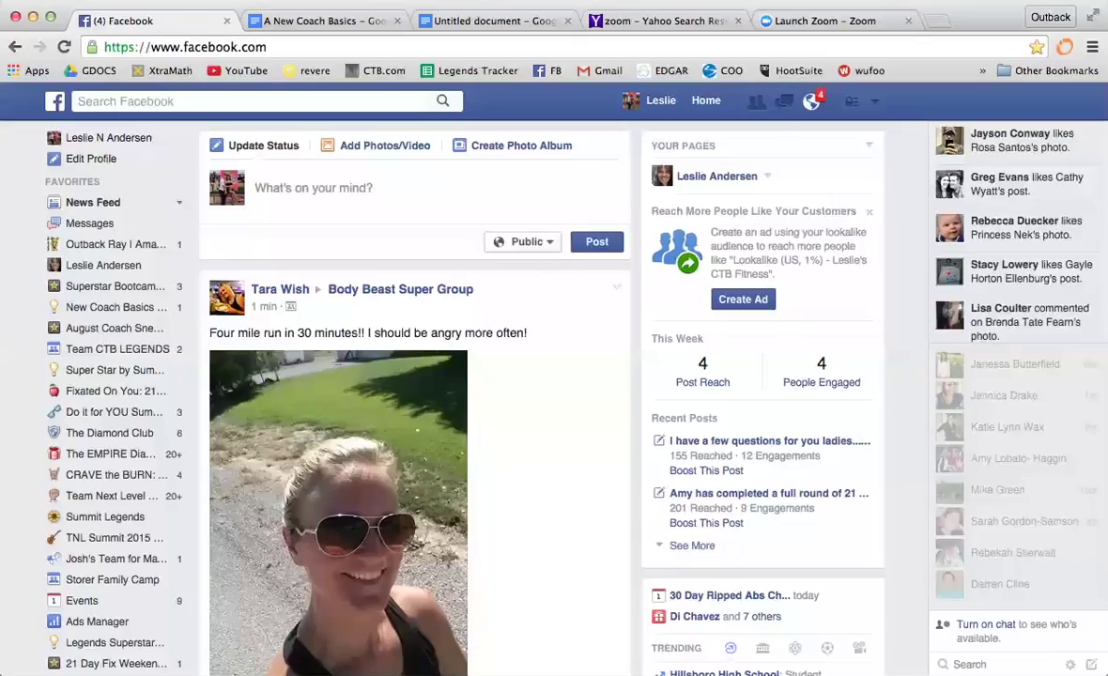
# Step: Open the list of upcoming events from the home news feed
pyautogui.scroll(-2, 104, 488)
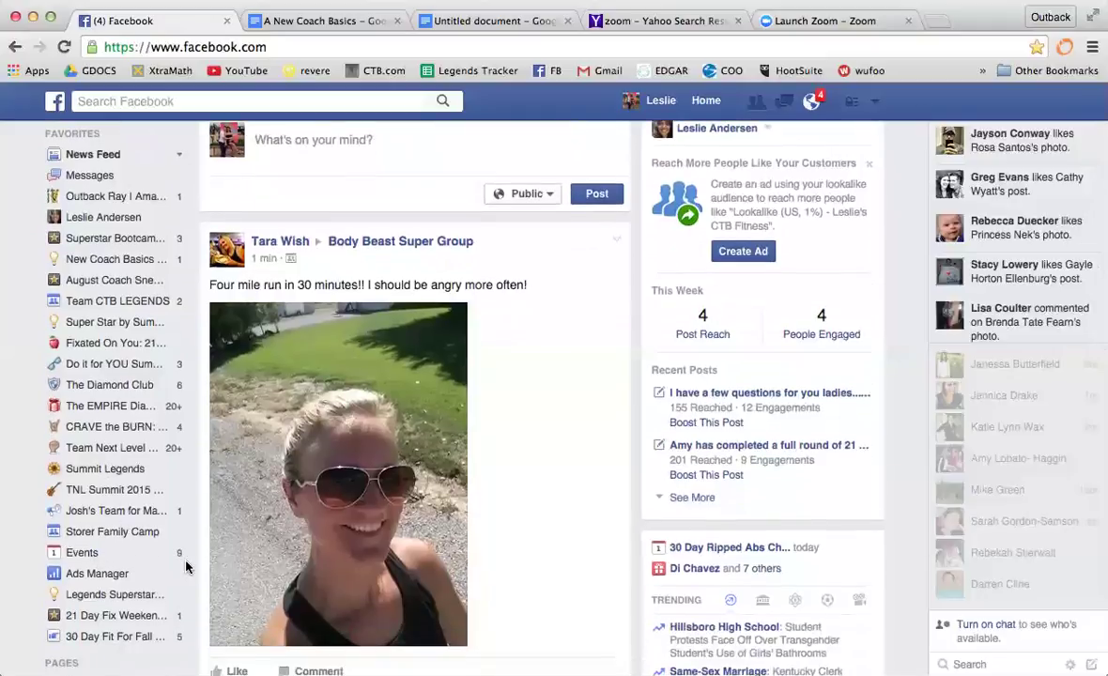
pyautogui.click(85, 554)
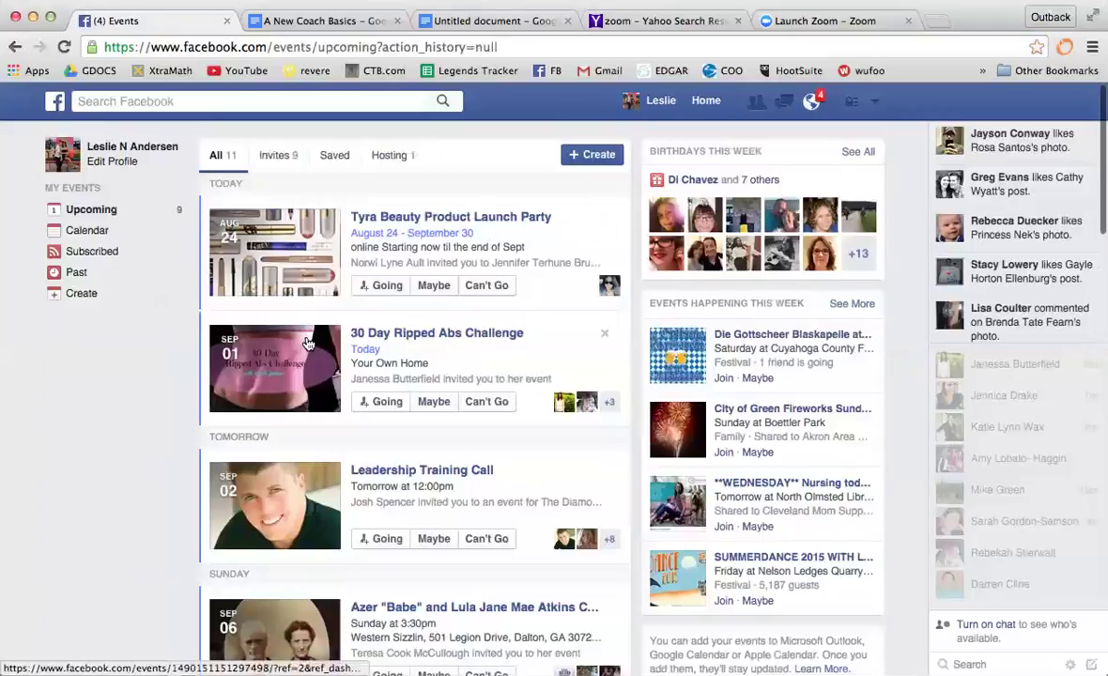
pyautogui.click(148, 145)
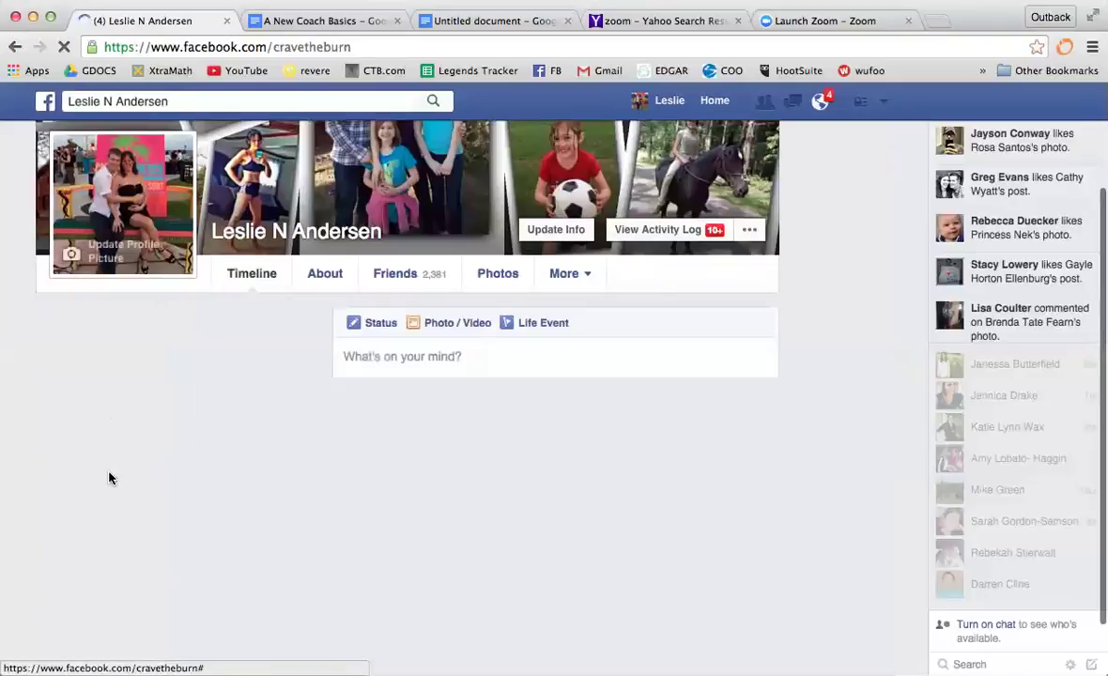
pyautogui.click(46, 101)
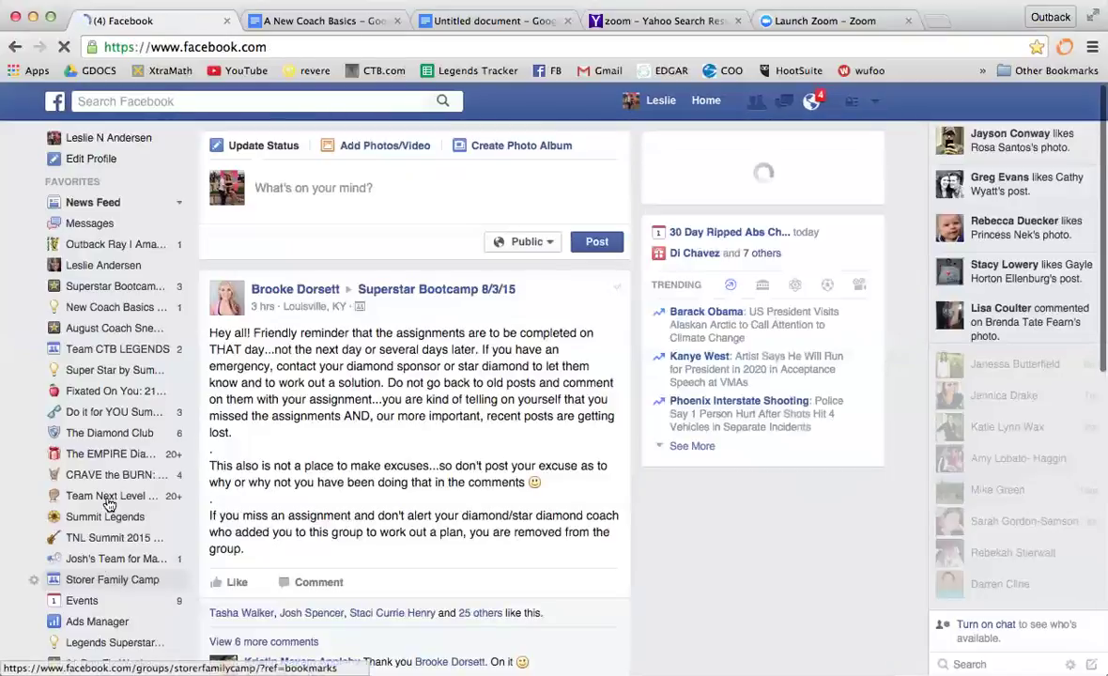
pyautogui.click(75, 600)
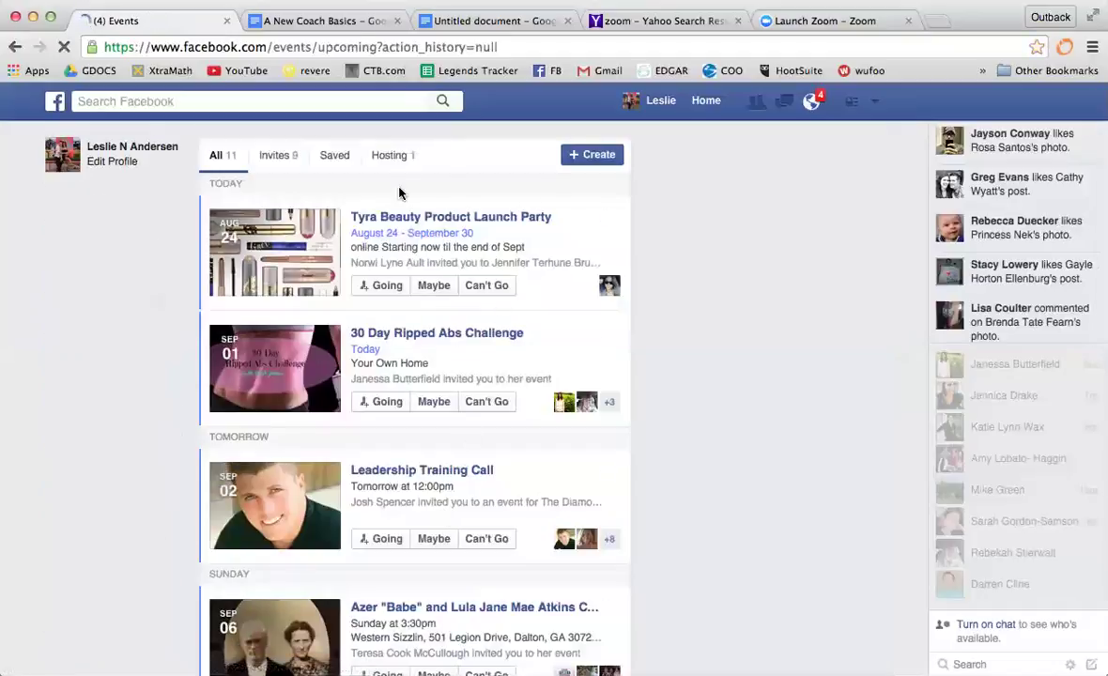
# Step: Start creating a new event and set its type to public
pyautogui.click(599, 158)
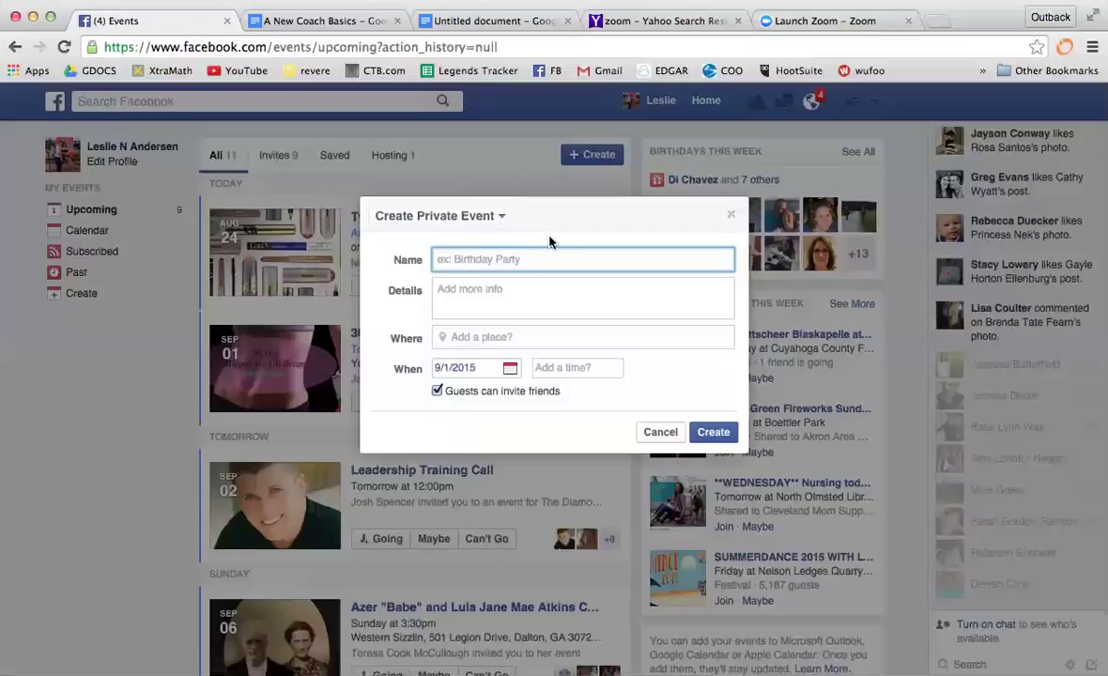
pyautogui.click(502, 216)
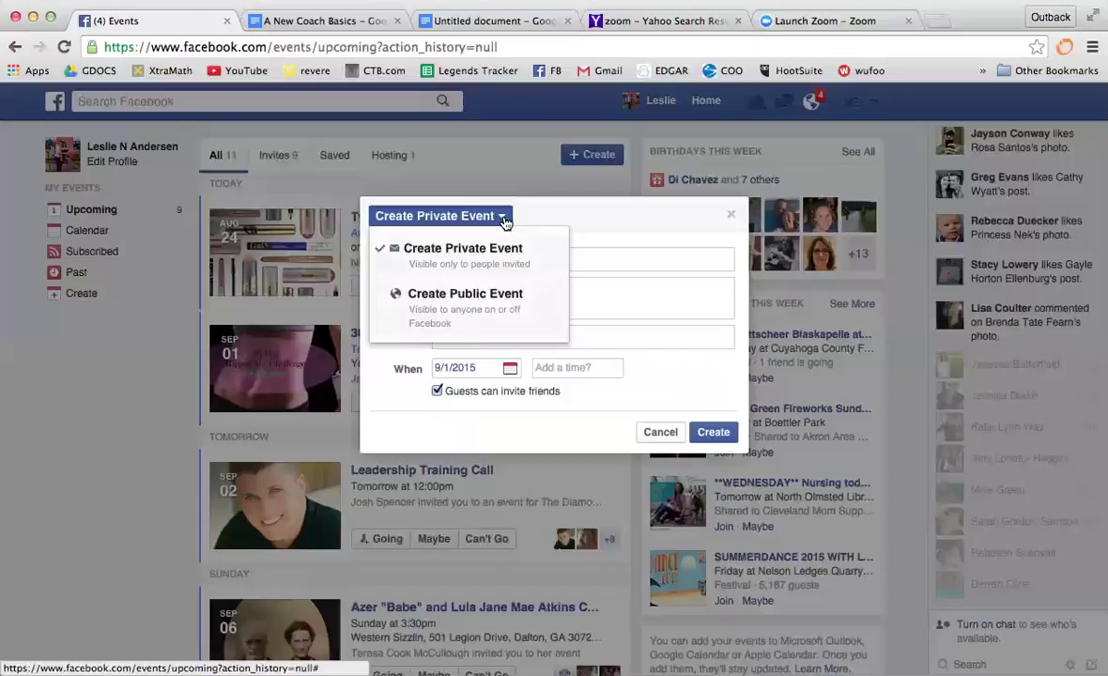
pyautogui.click(492, 306)
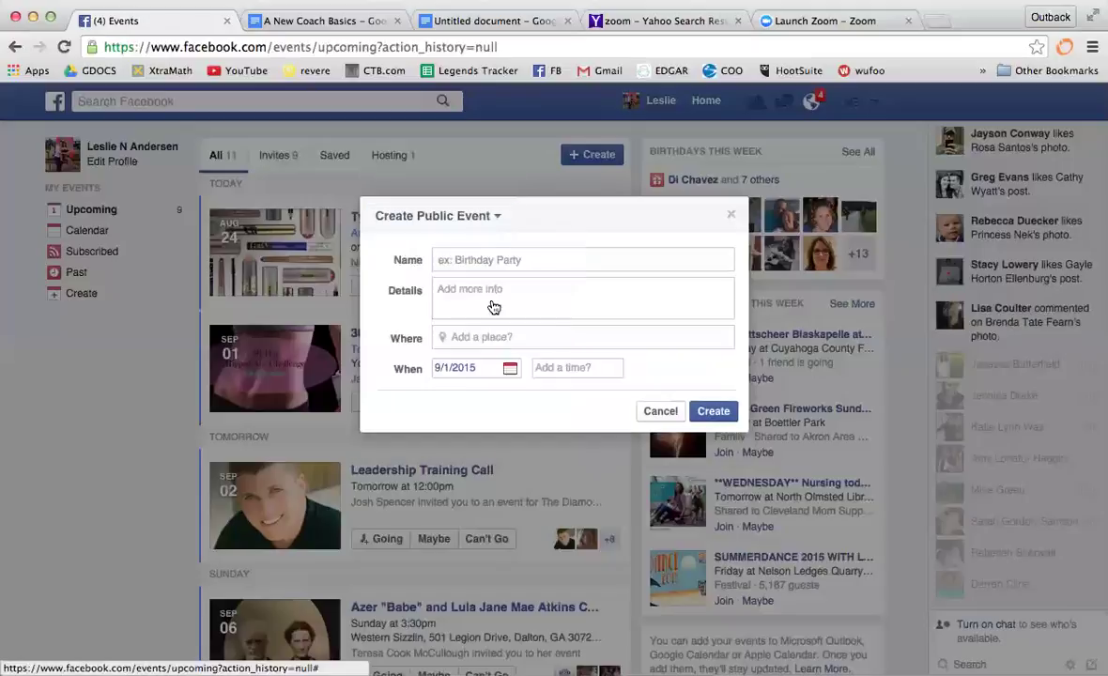
pyautogui.click(550, 263)
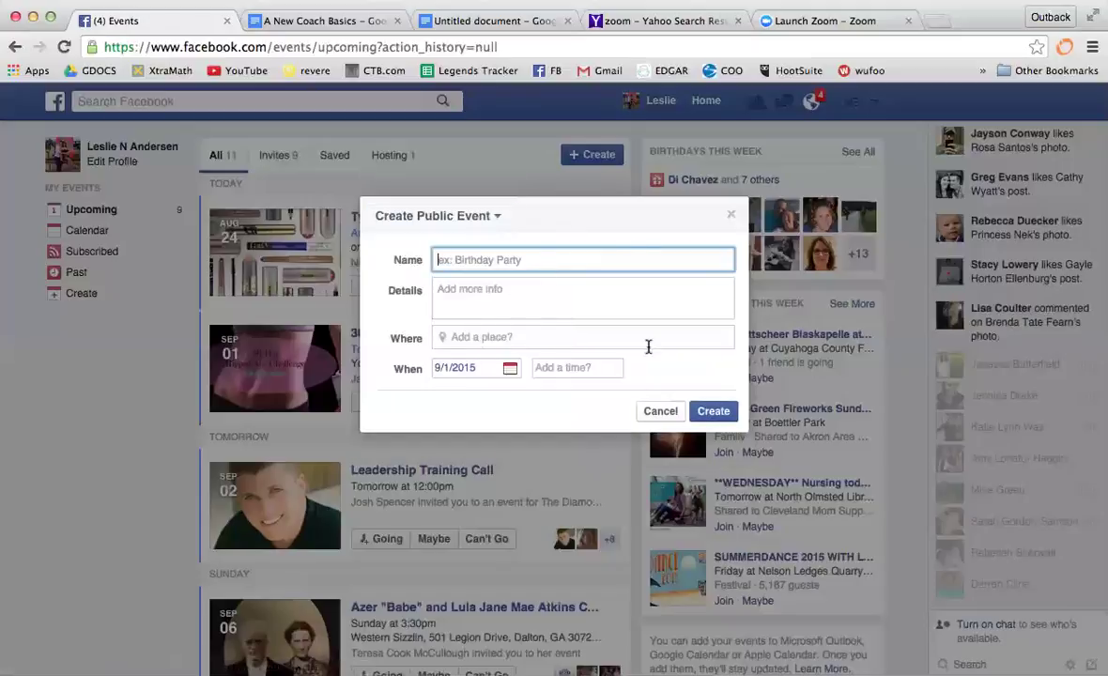
pyautogui.click(495, 218)
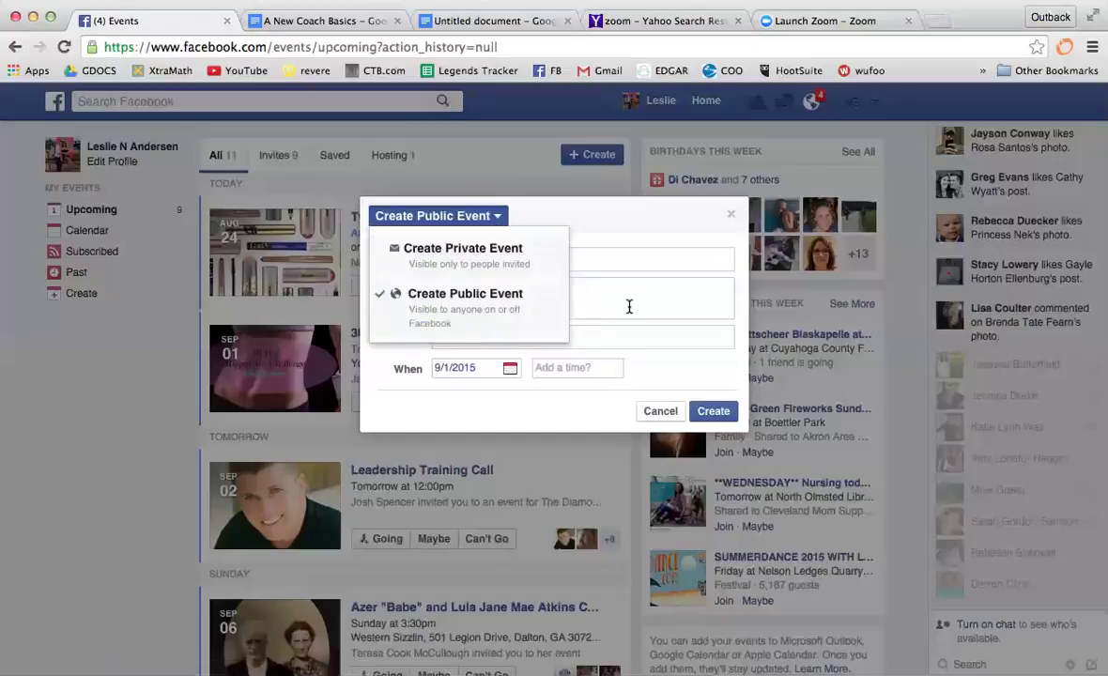
pyautogui.click(601, 230)
# Step: Name the public event "Challenge", enter "hello" as its details, and create it
pyautogui.click(549, 257)
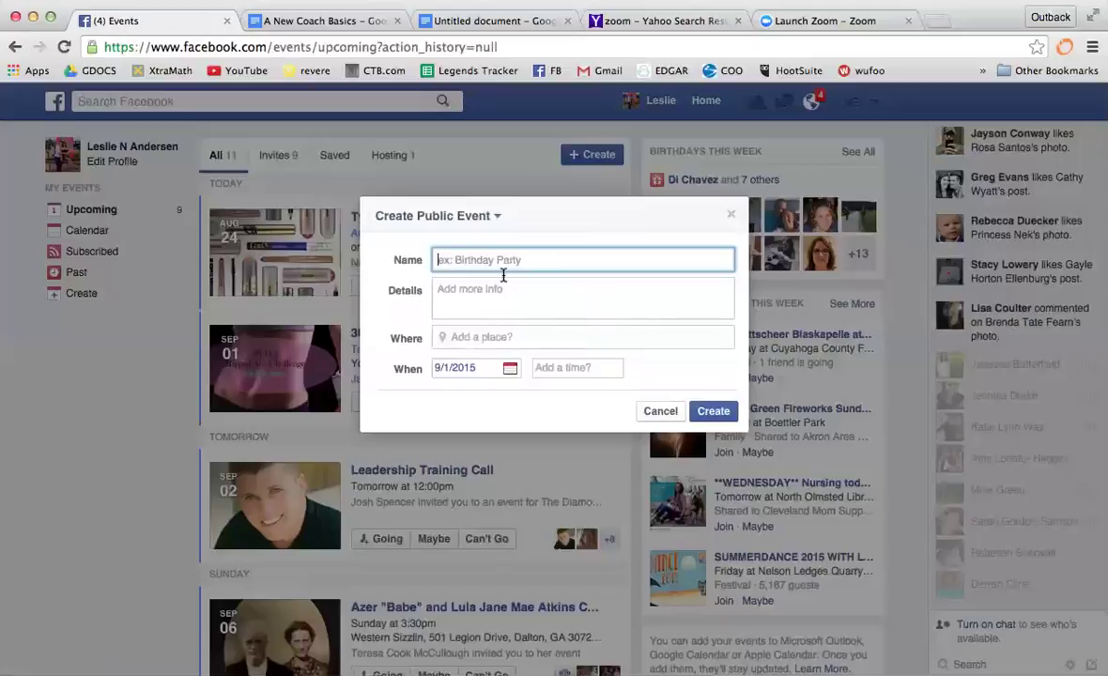
pyautogui.write('Challenge')
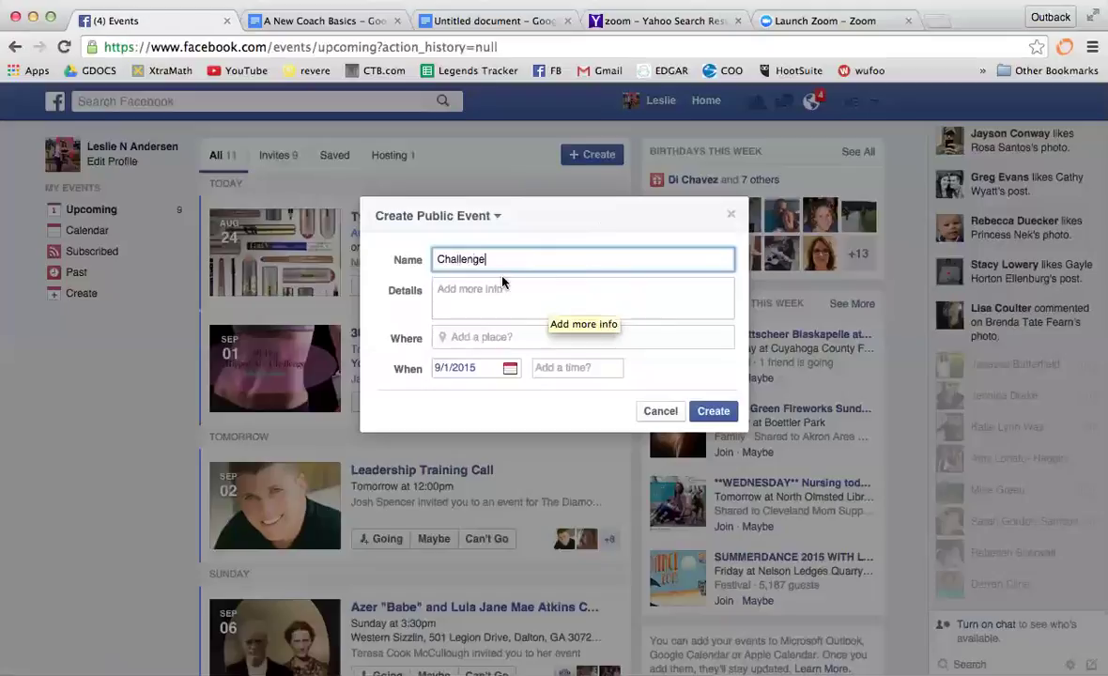
pyautogui.click(479, 303)
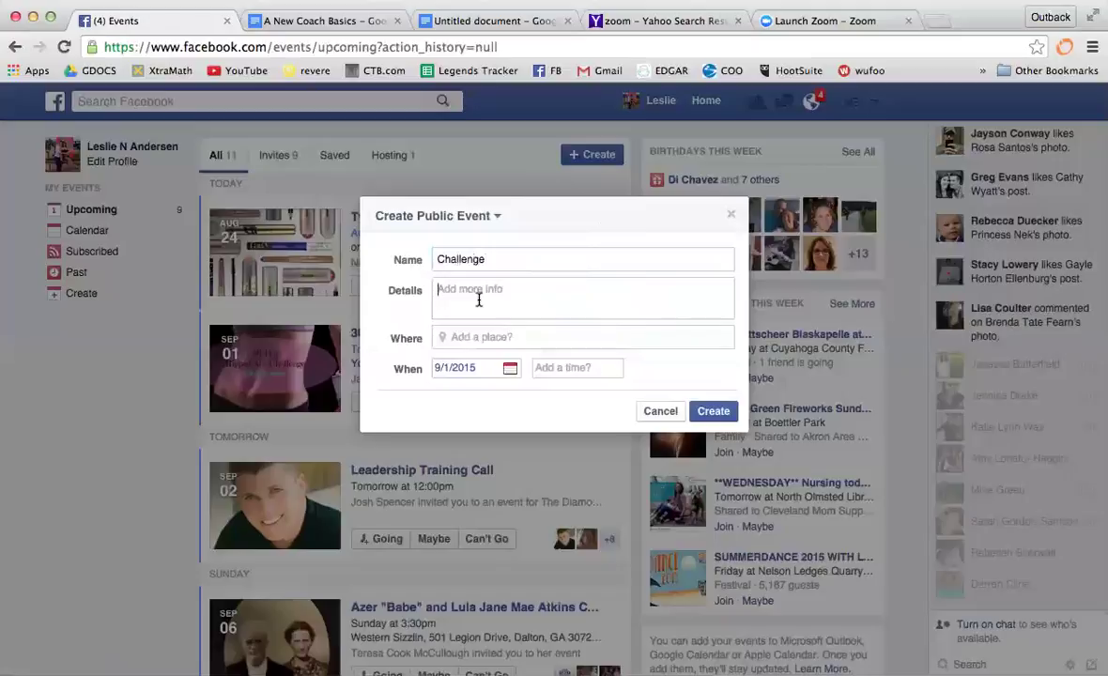
pyautogui.write('hello')
pyautogui.click(720, 412)
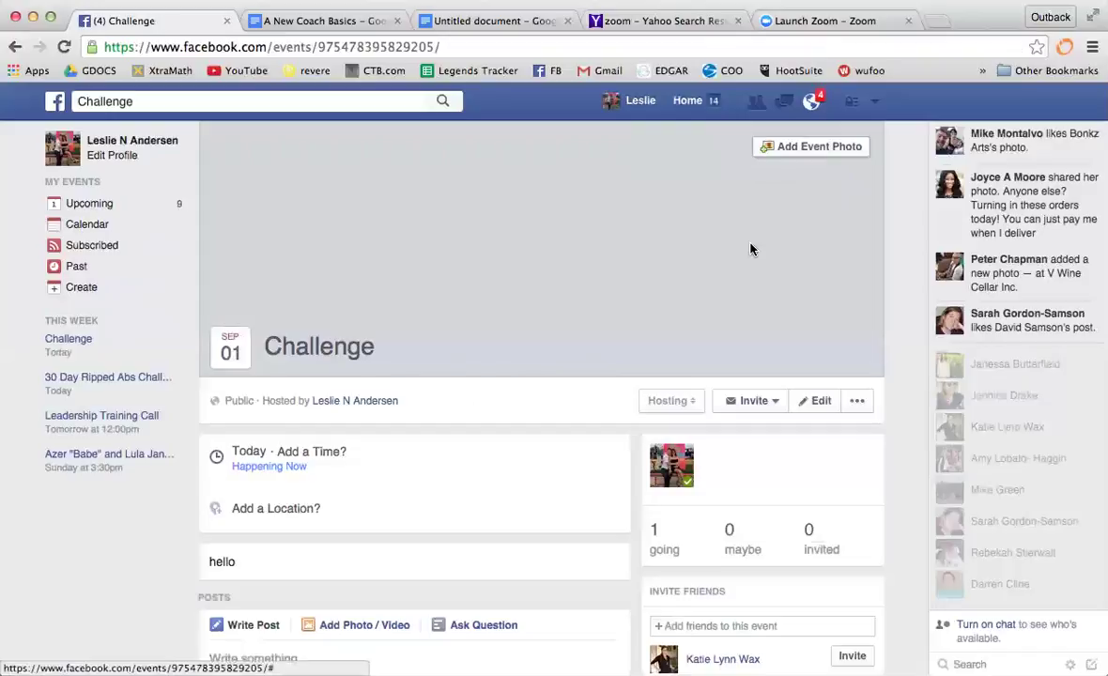
# Step: Review the event photo source options and the event's editable details, leaving the edit form without saving
pyautogui.click(801, 150)
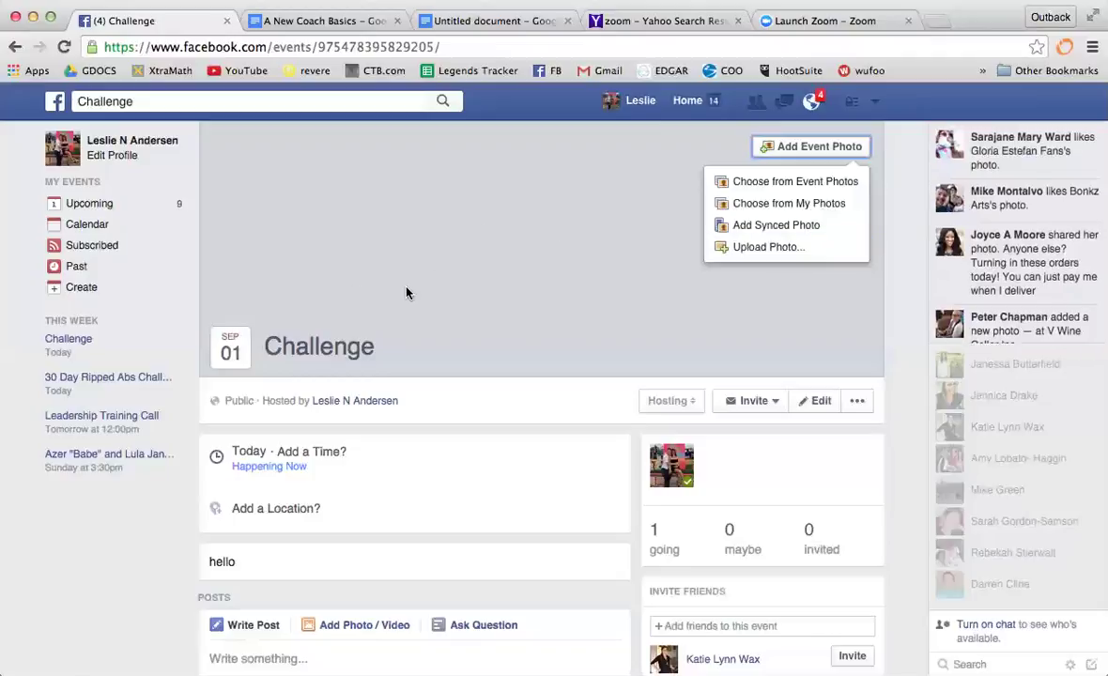
pyautogui.scroll(-3, 513, 336)
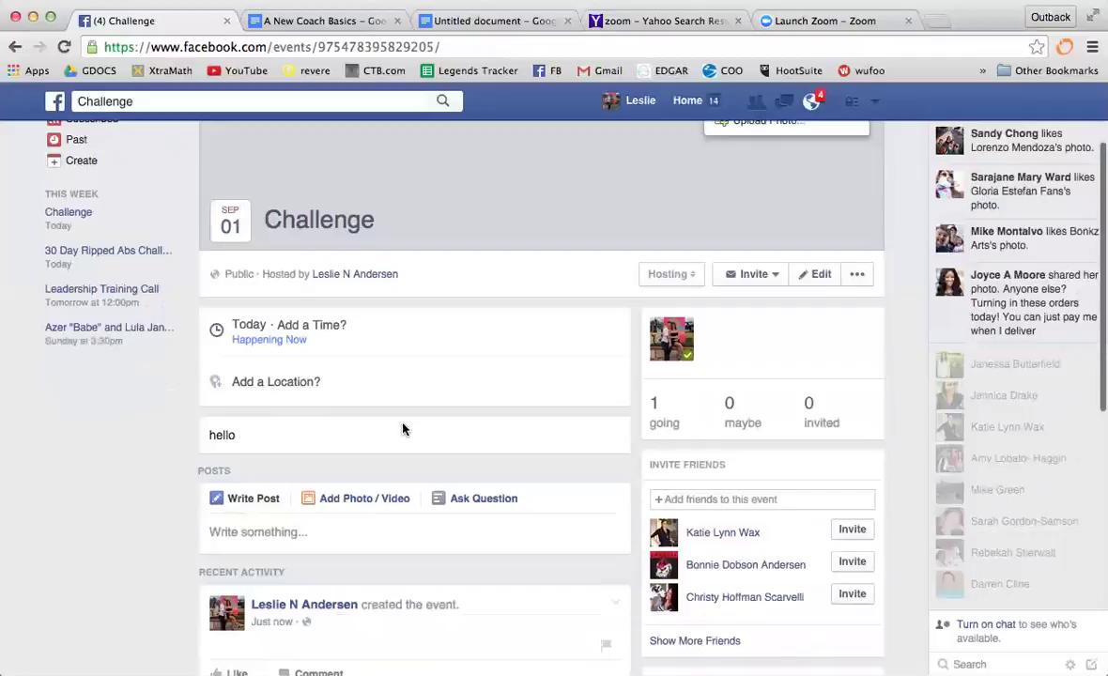
pyautogui.click(816, 279)
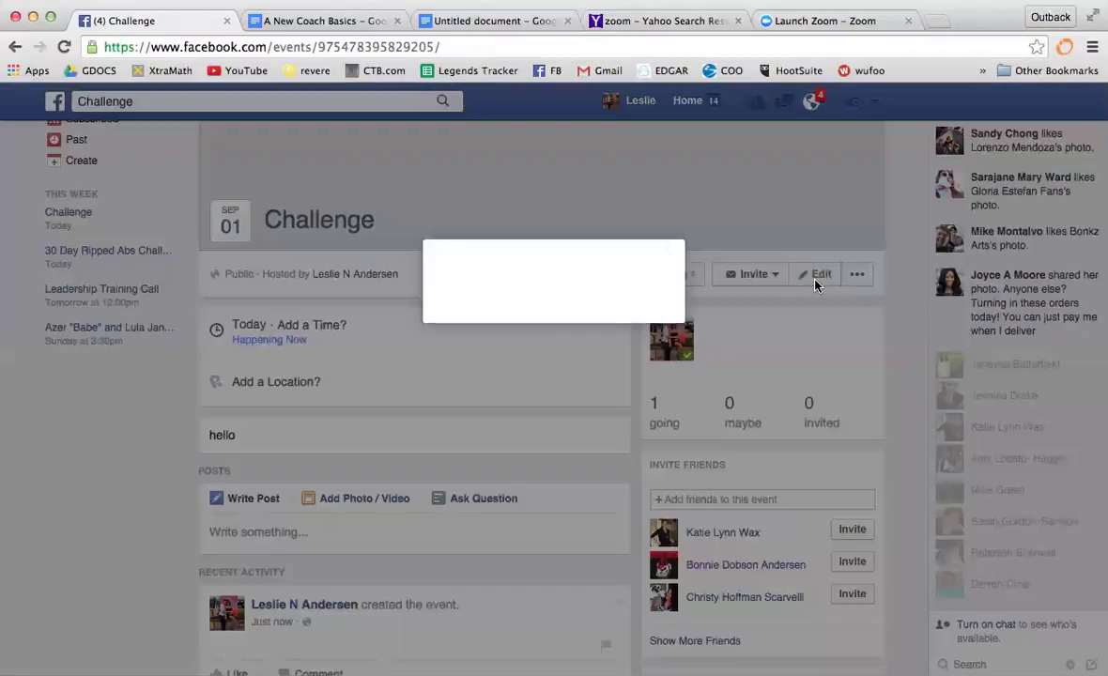
pyautogui.doubleClick(480, 296)
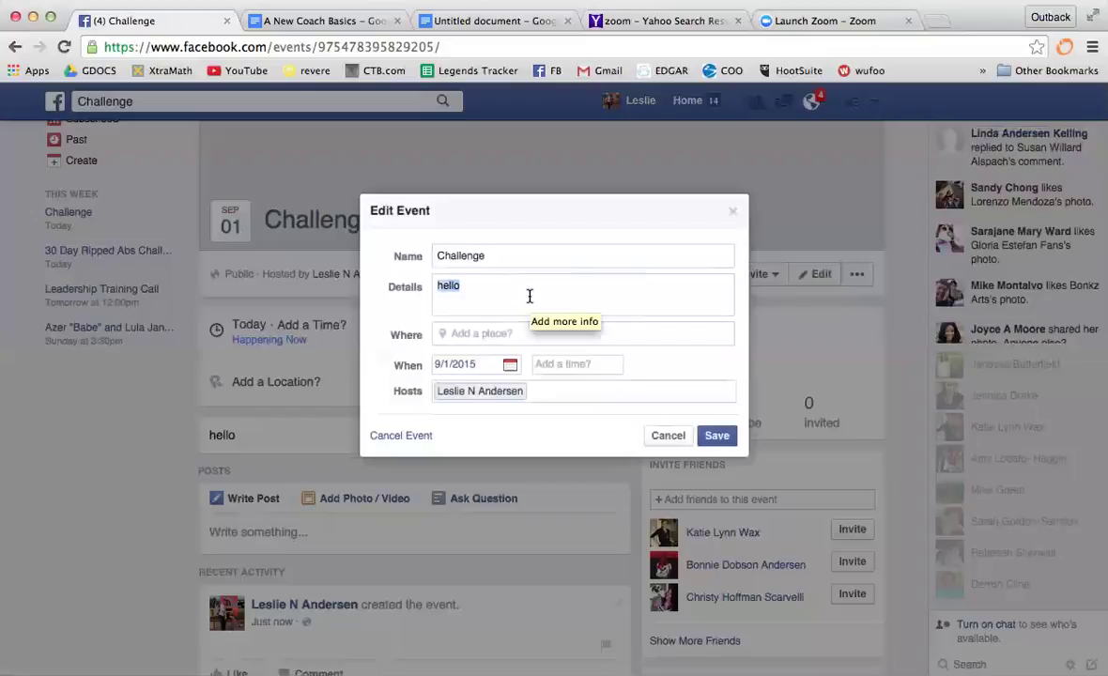
pyautogui.click(669, 438)
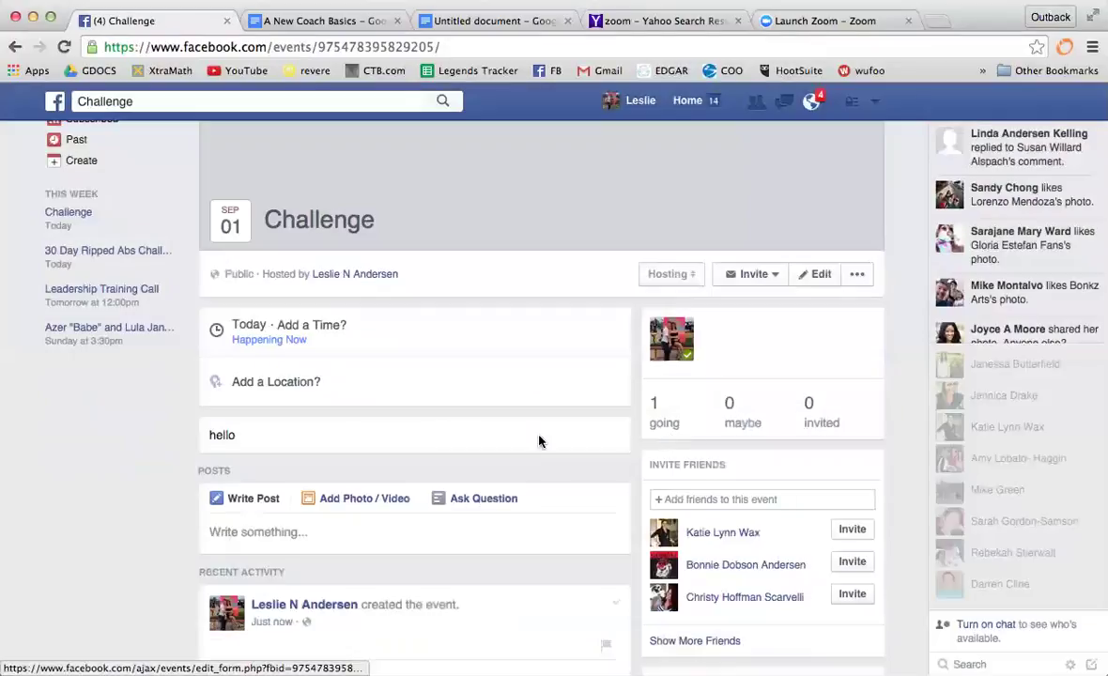
# Step: Browse the friends to invite by All Friends, Close Friends, Bath, Ohio Area and Cleveland, Ohio Area, and close the list without sending invites
pyautogui.scroll(-3, 502, 474)
pyautogui.scroll(3, 495, 480)
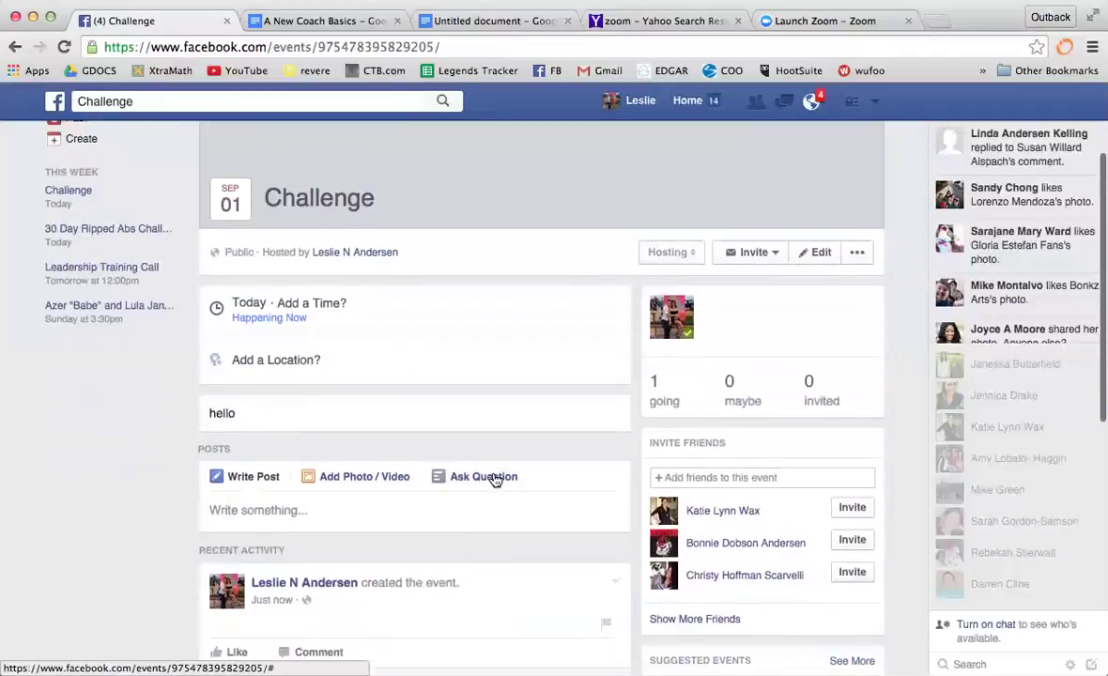
pyautogui.click(770, 259)
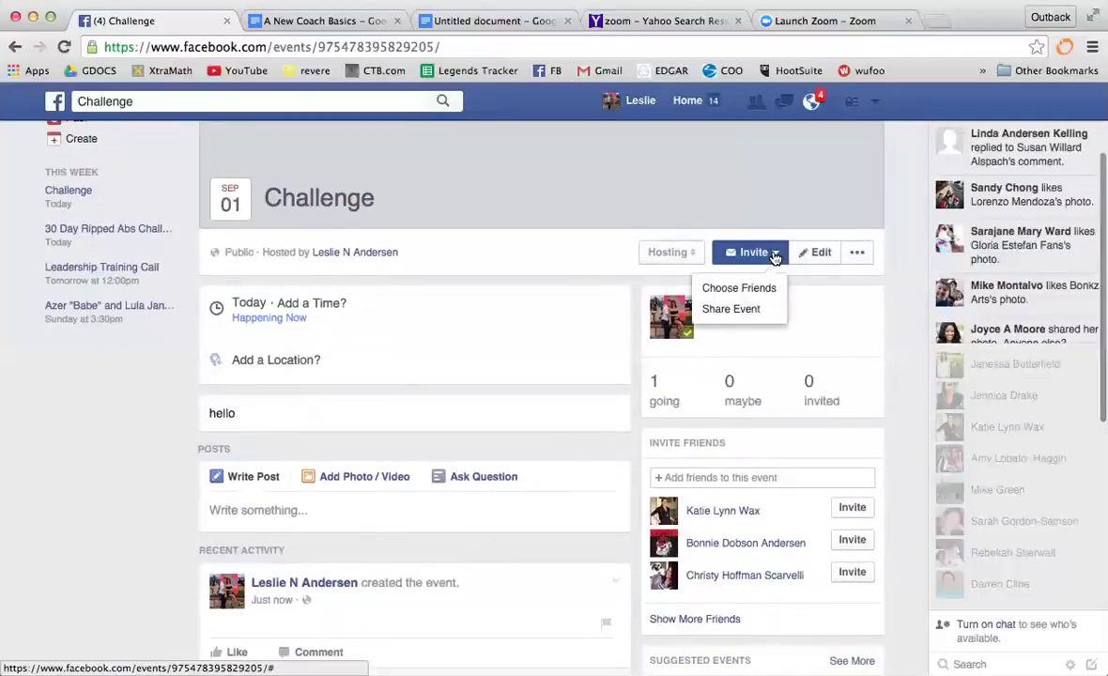
pyautogui.click(751, 289)
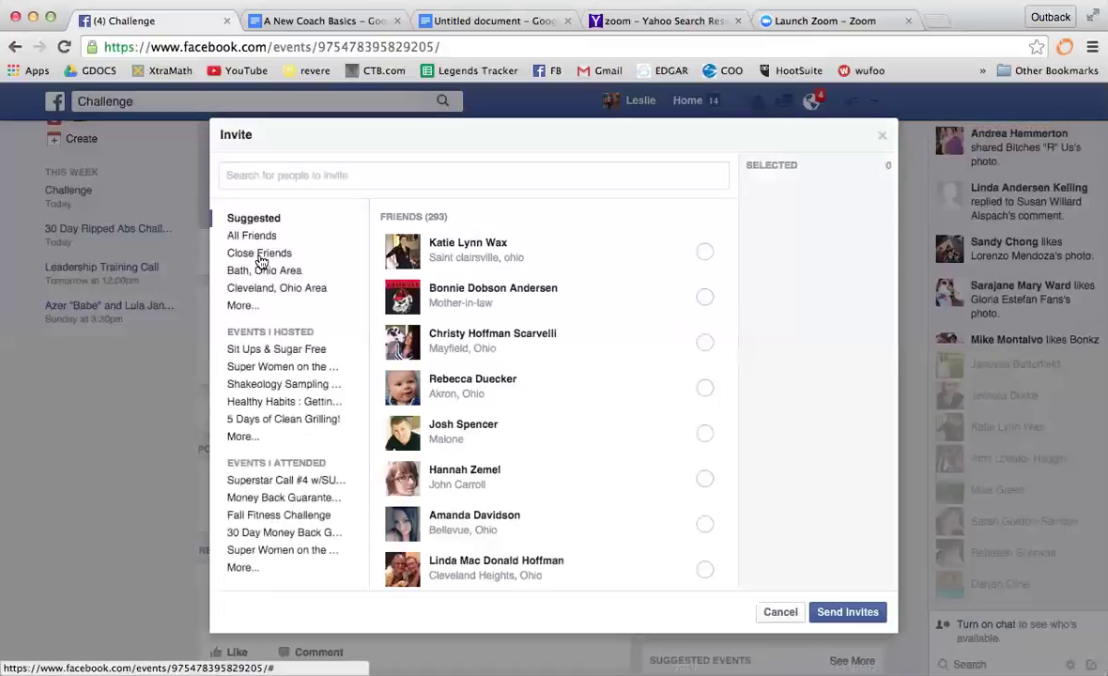
pyautogui.click(261, 254)
pyautogui.click(266, 275)
pyautogui.click(267, 288)
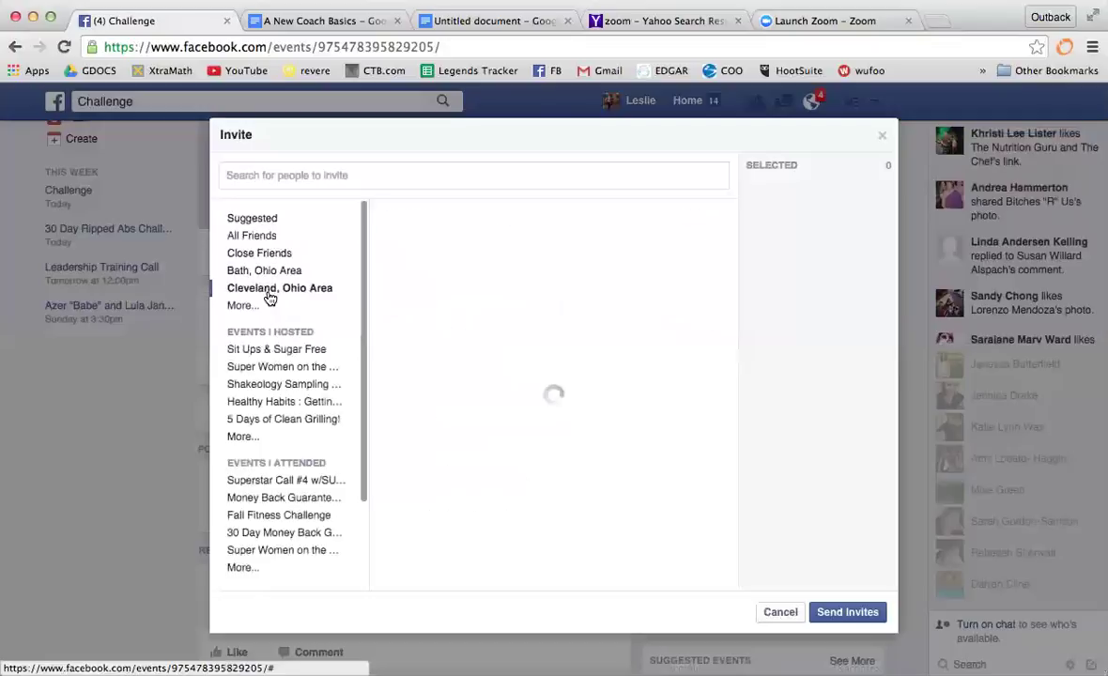
pyautogui.click(250, 235)
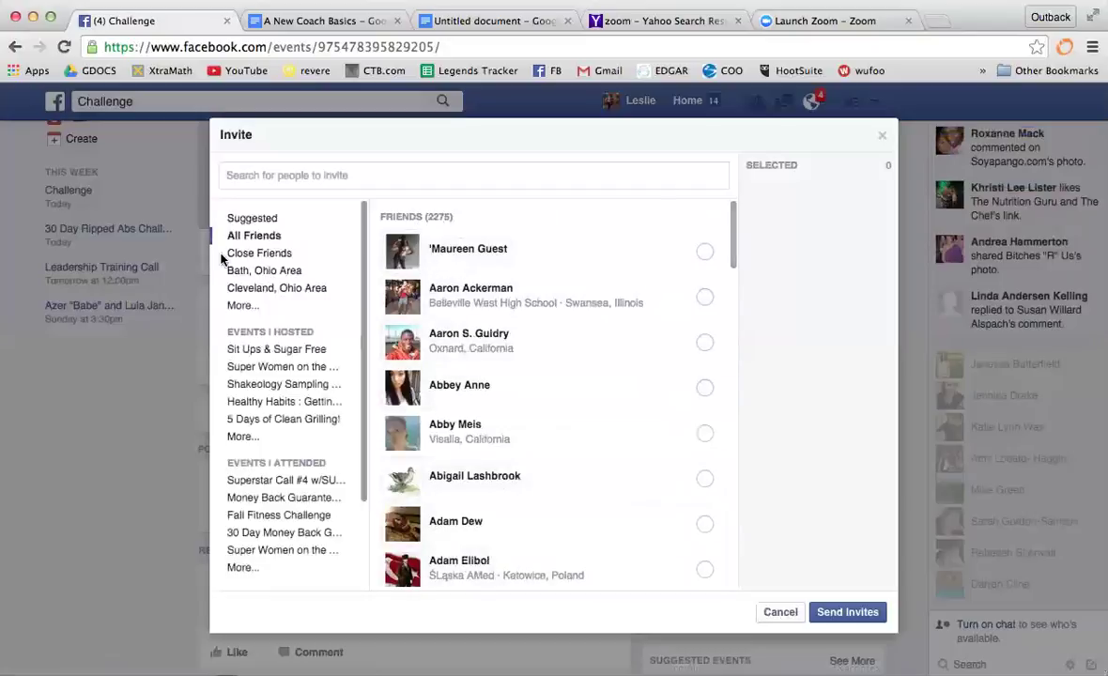
pyautogui.click(342, 251)
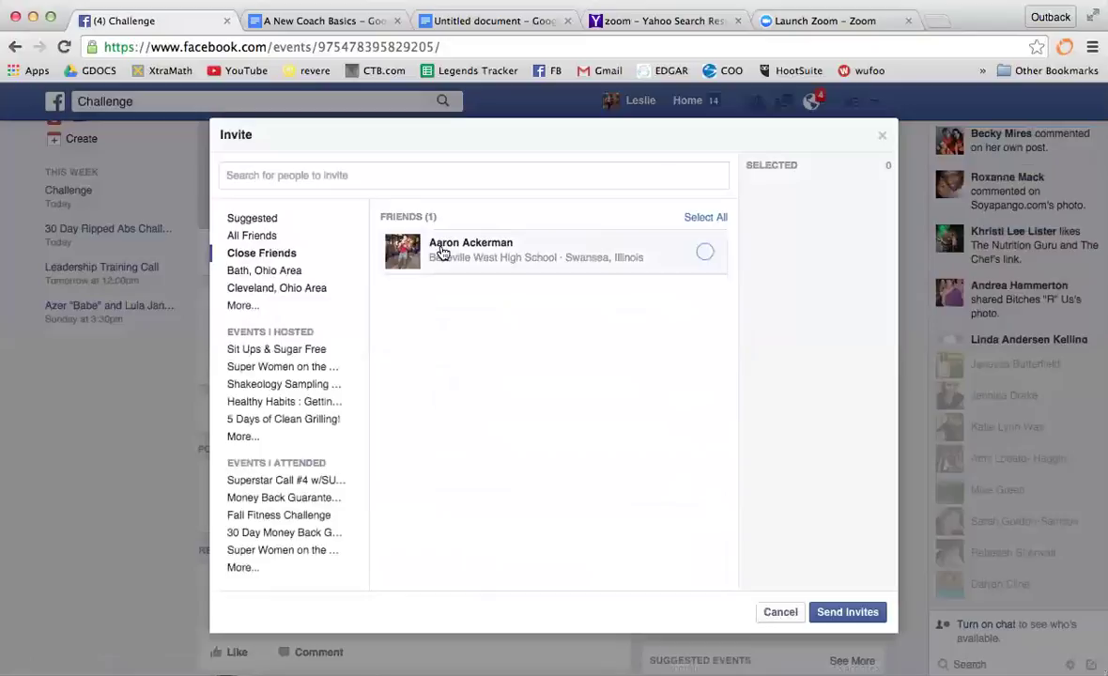
pyautogui.click(299, 272)
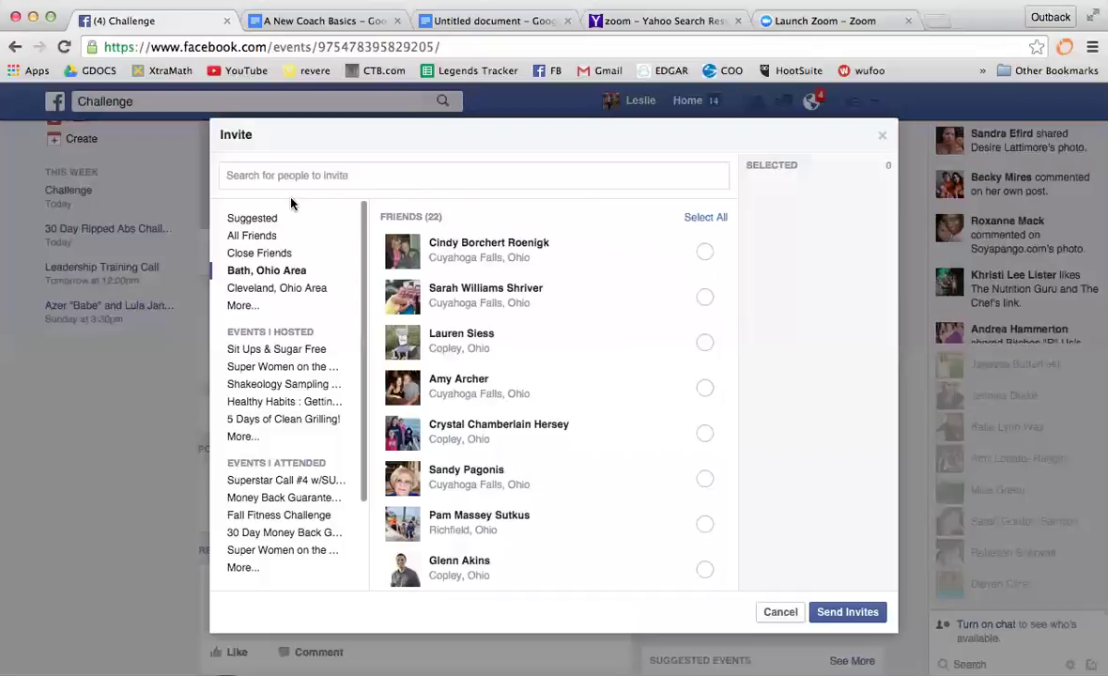
pyautogui.click(783, 615)
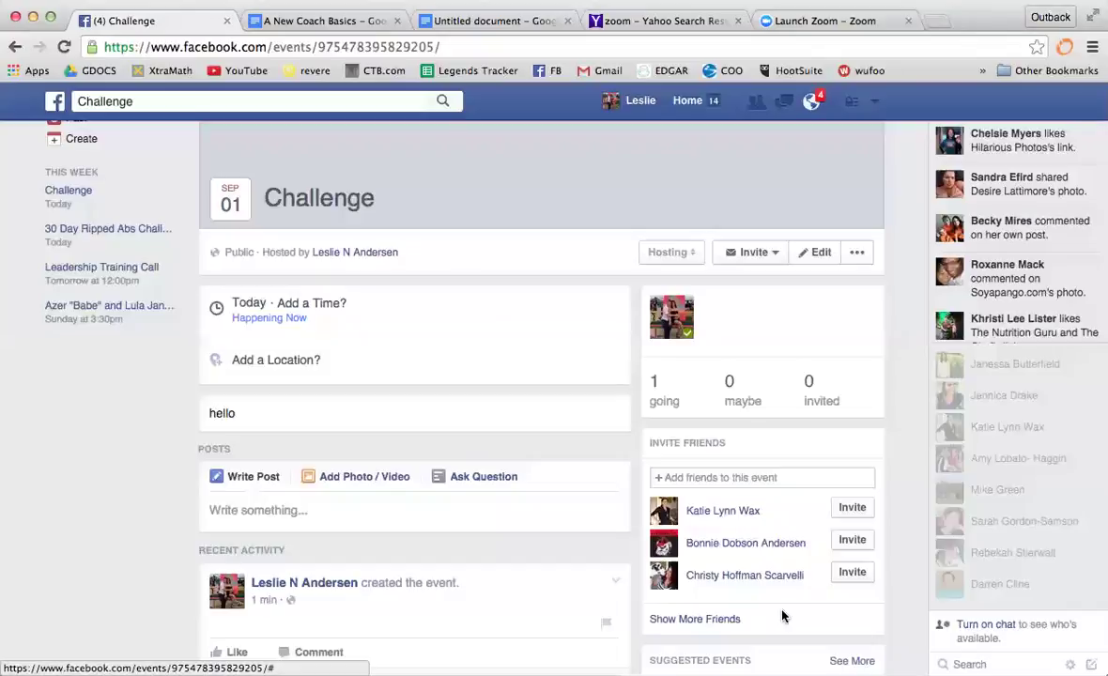
# Step: Show the Challenge event's options for inviting friends or sharing the event
pyautogui.click(774, 260)
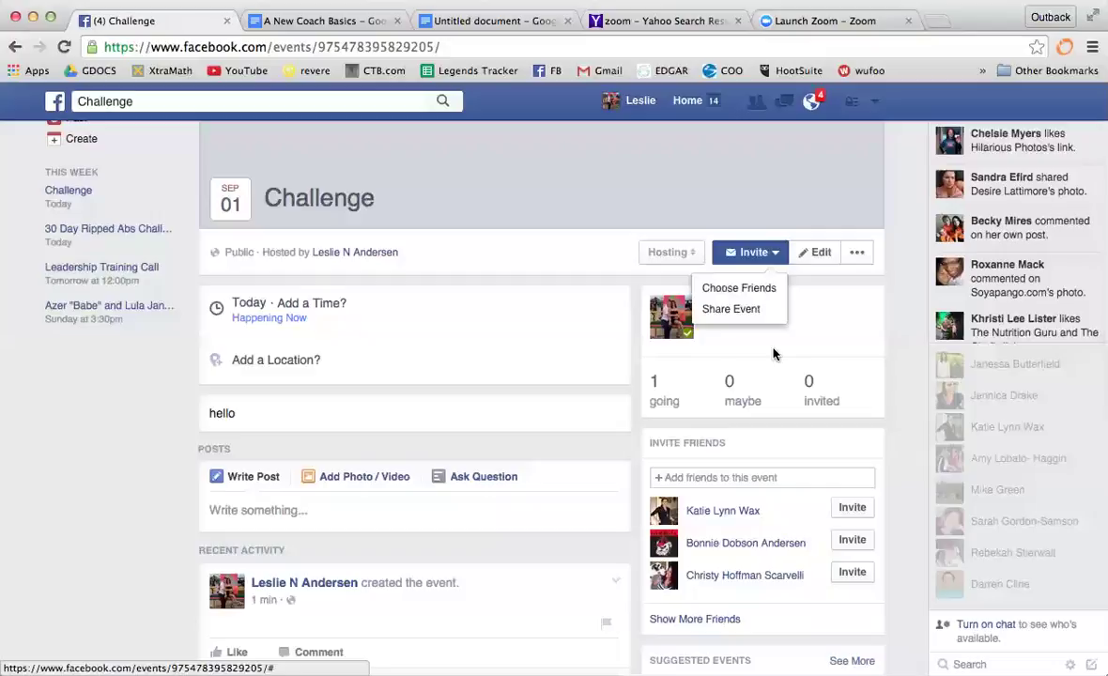
pyautogui.scroll(3, 585, 297)
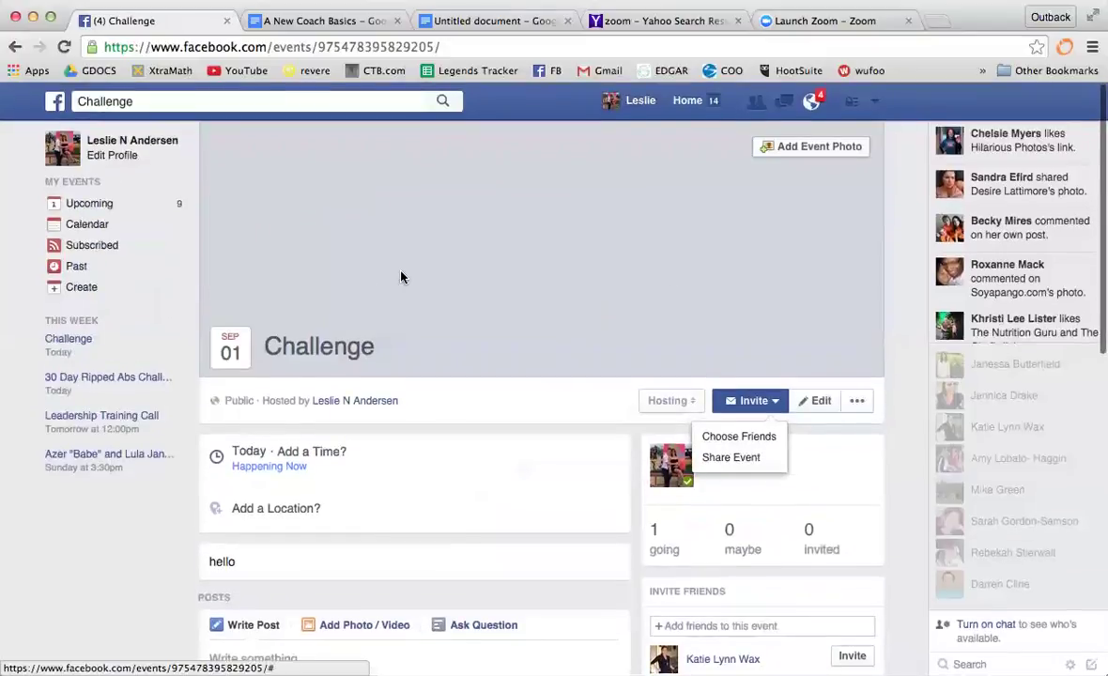